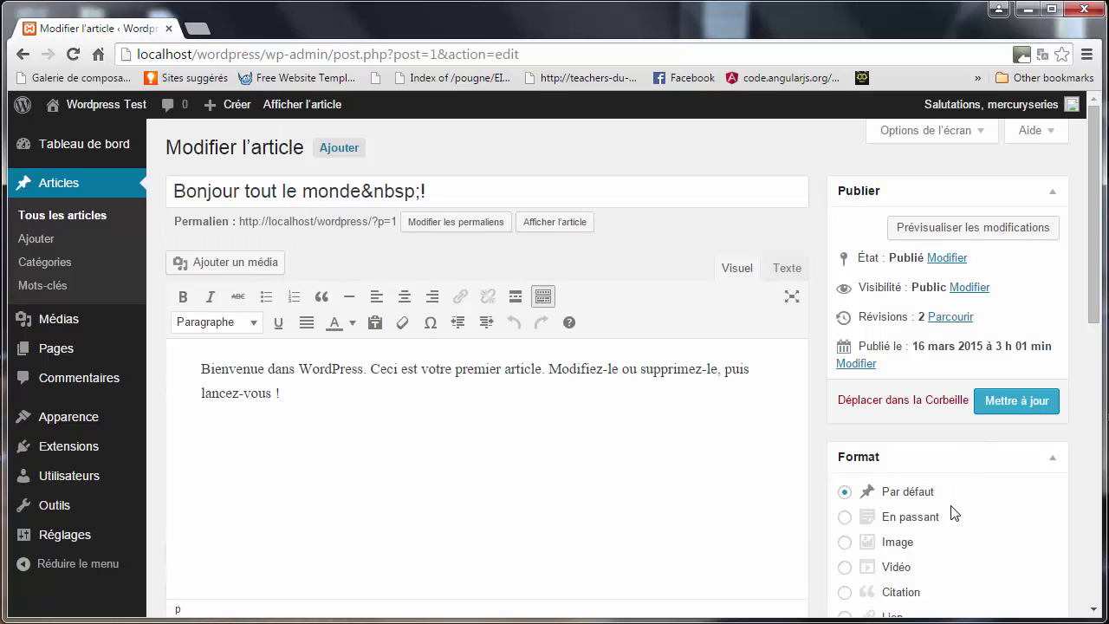
Step: Check in the article's screen options that the Format box is set to display, and close the options
left_click(927, 132)
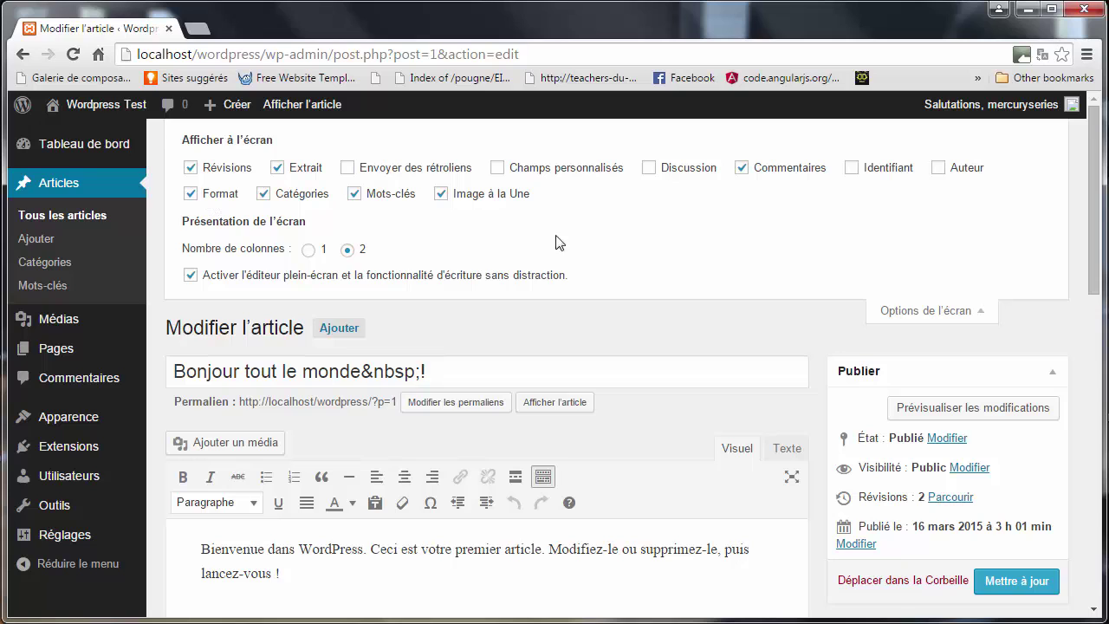
left_click(214, 205)
left_click(214, 204)
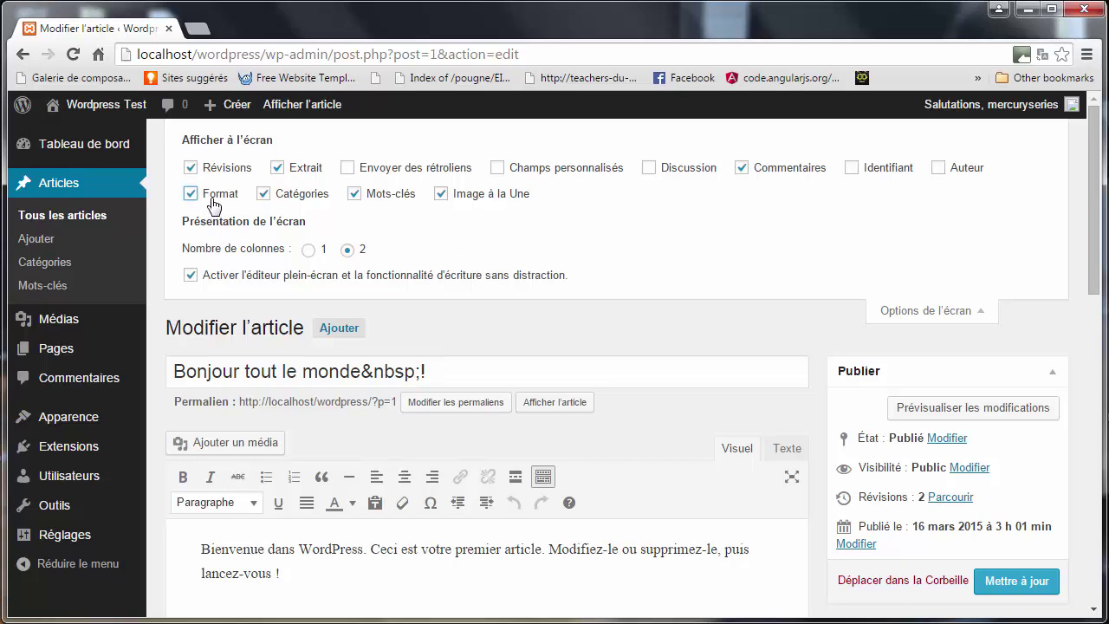
left_click(933, 309)
Step: Examine the choices offered in the article's Format box and the article's body text
scroll(1093, 223, "down", 3)
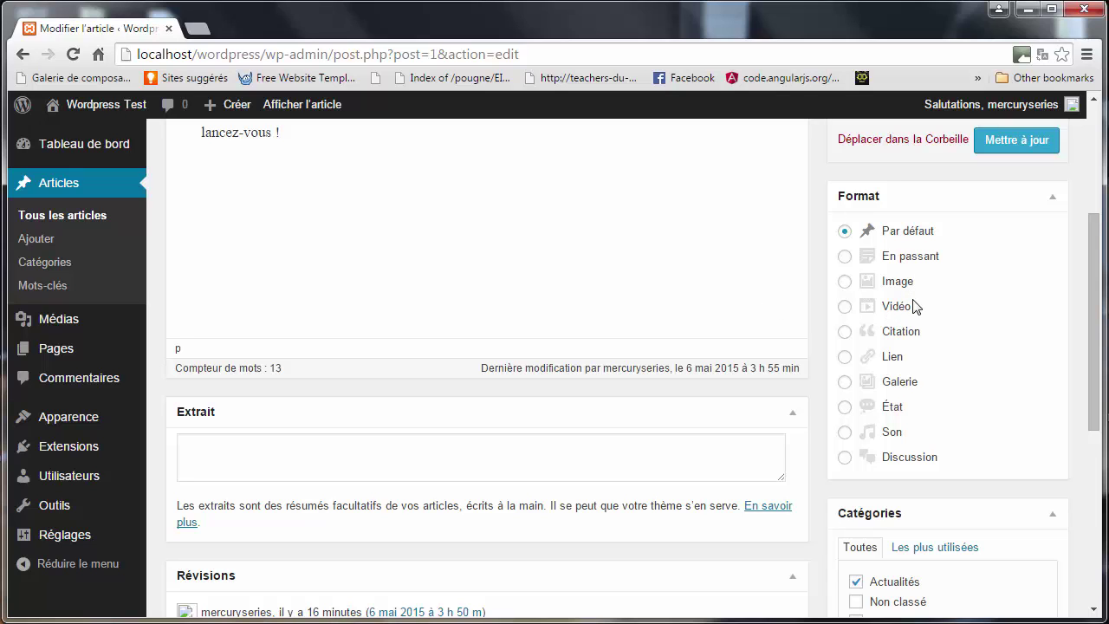
scroll(1088, 279, "up", 1)
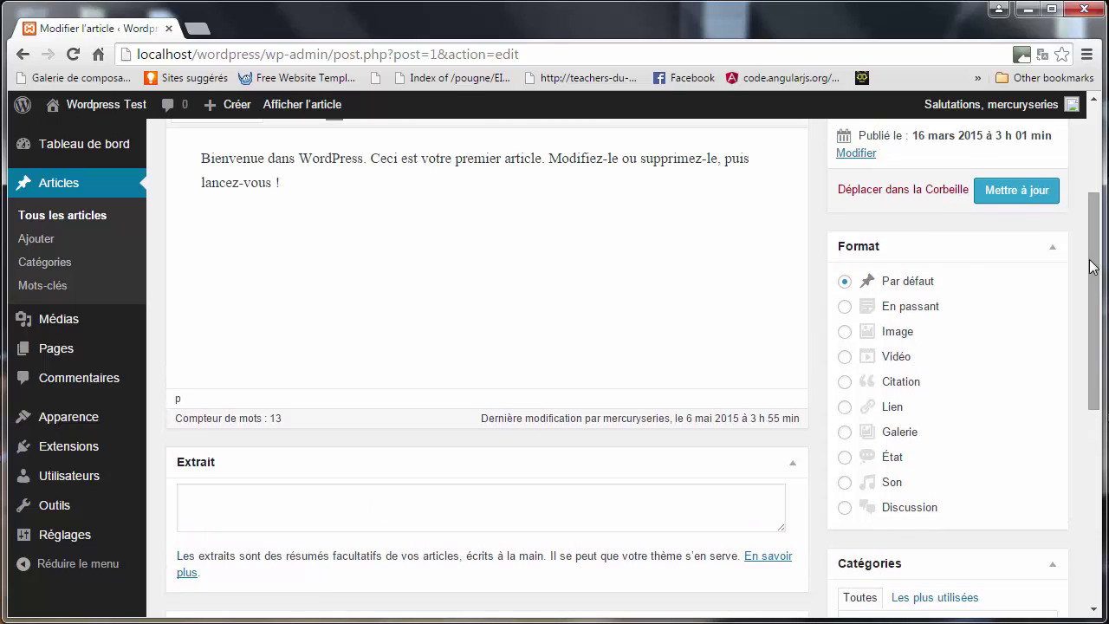
left_click_drag(408, 187, 208, 159)
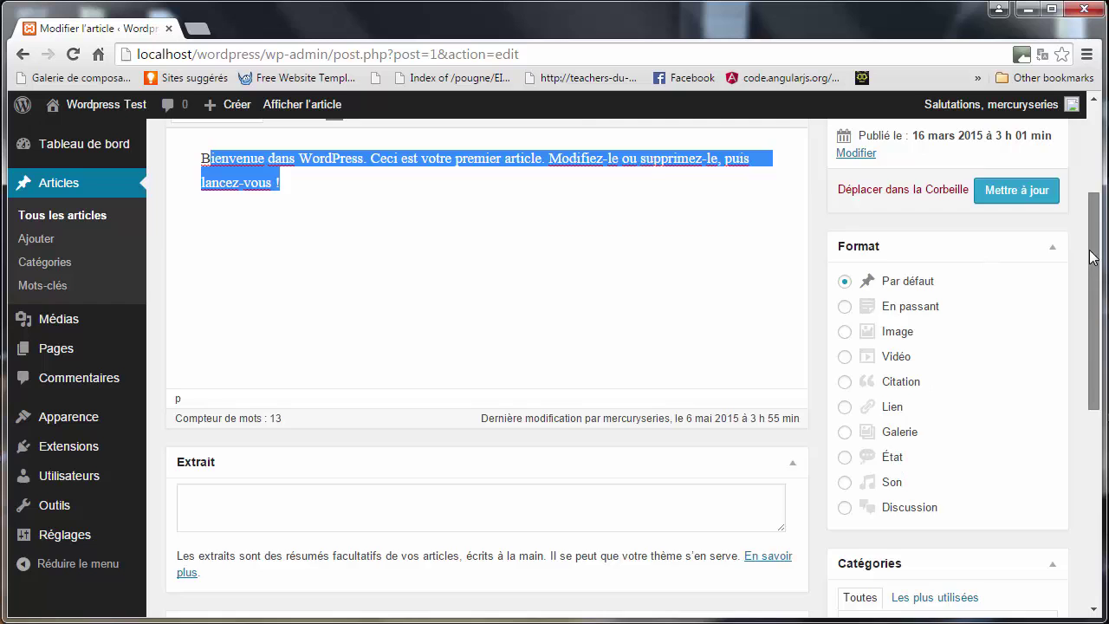
Step: View the article on the public site and open its editor in a separate browser tab placed before it
scroll(1091, 252, "up", 3)
left_click(303, 110)
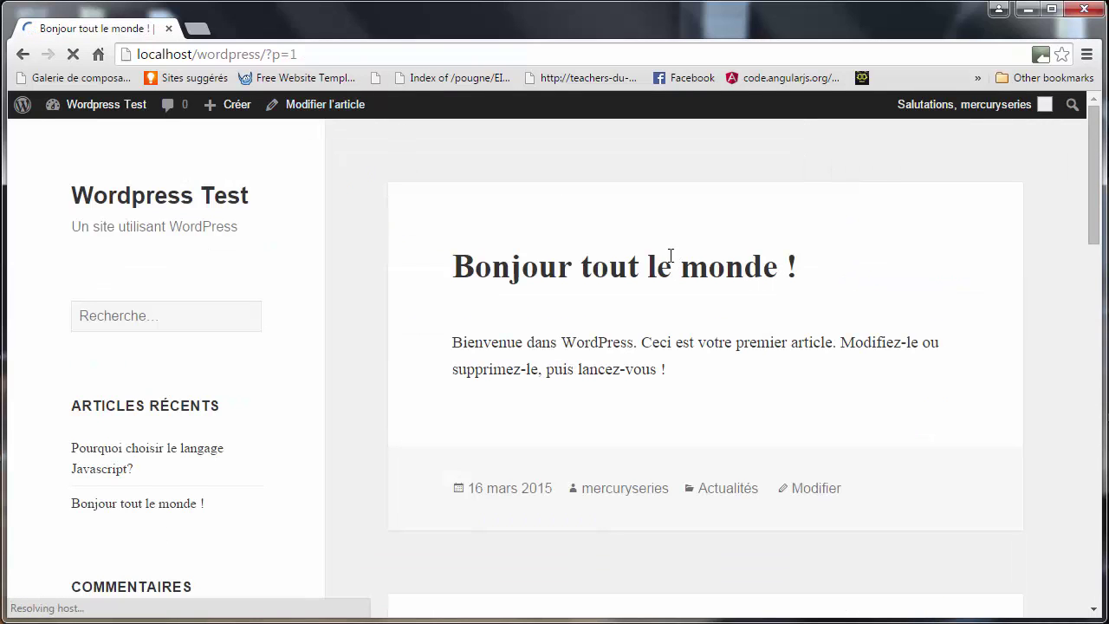
right_click(307, 114)
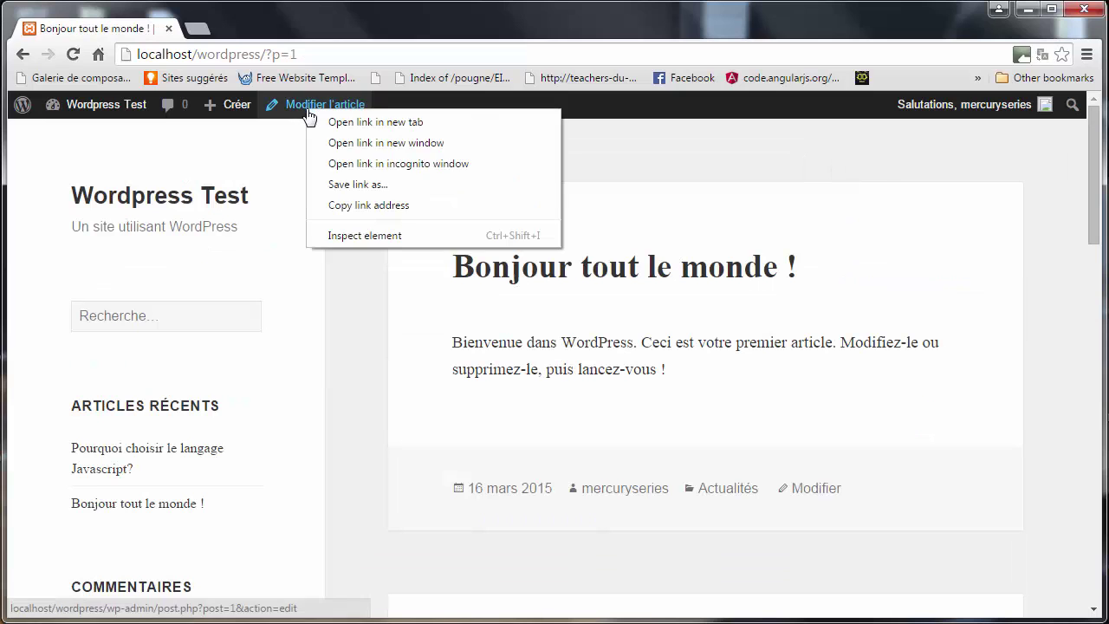
left_click(313, 119)
left_click_drag(223, 26, 95, 28)
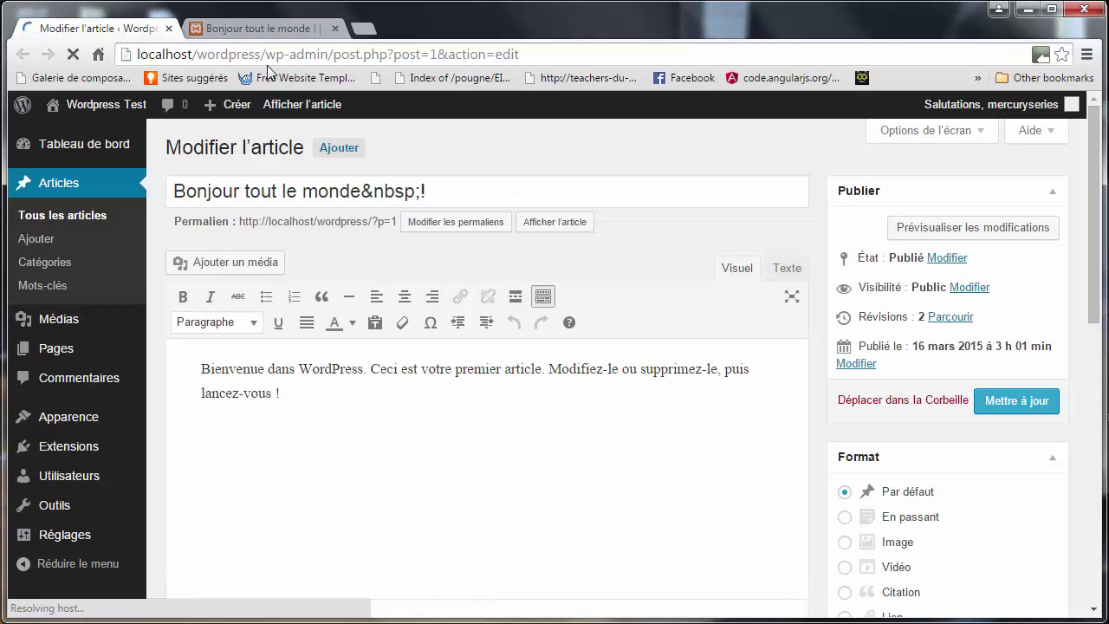
Step: Set the article's format to Image and update the article
scroll(1097, 270, "down", 3)
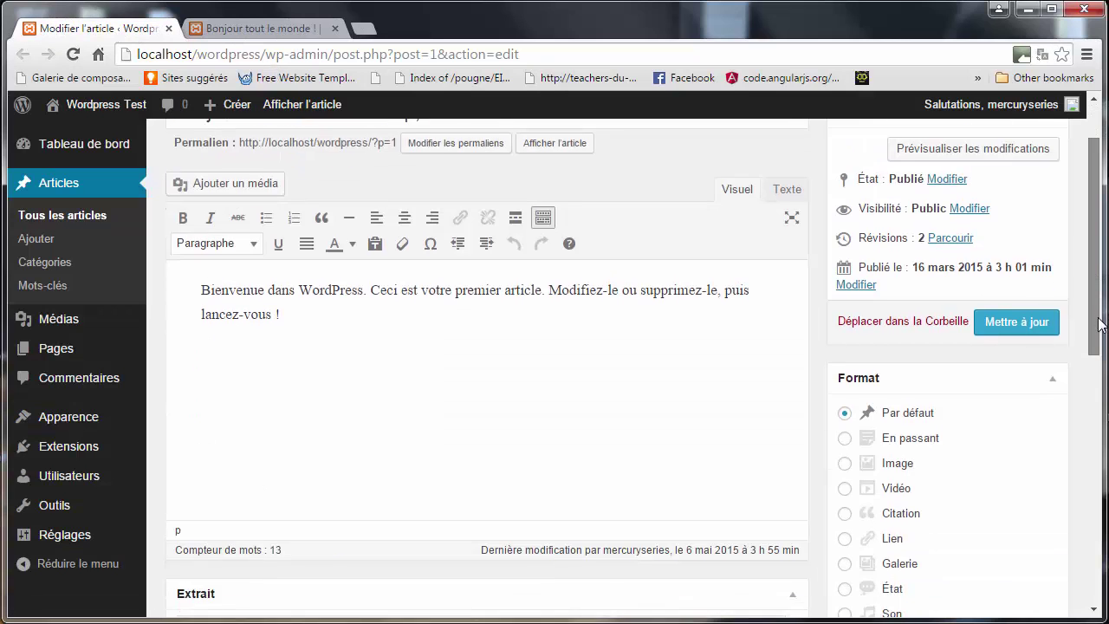
left_click(897, 295)
left_click(980, 158)
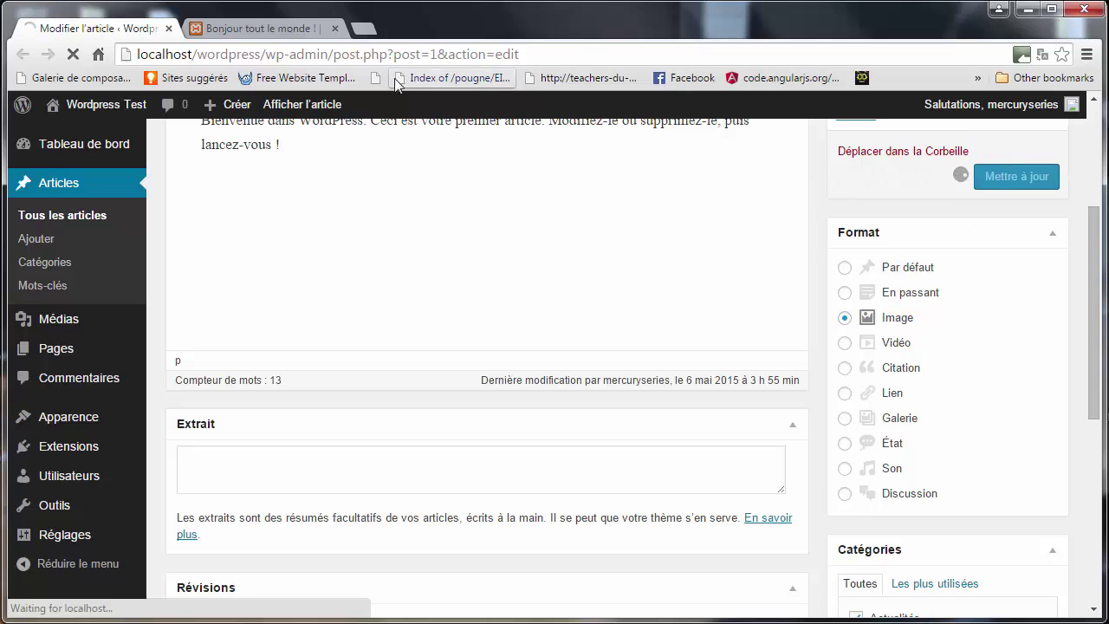
Step: Look at the article's previously loaded public page and return to the editor
left_click(276, 32)
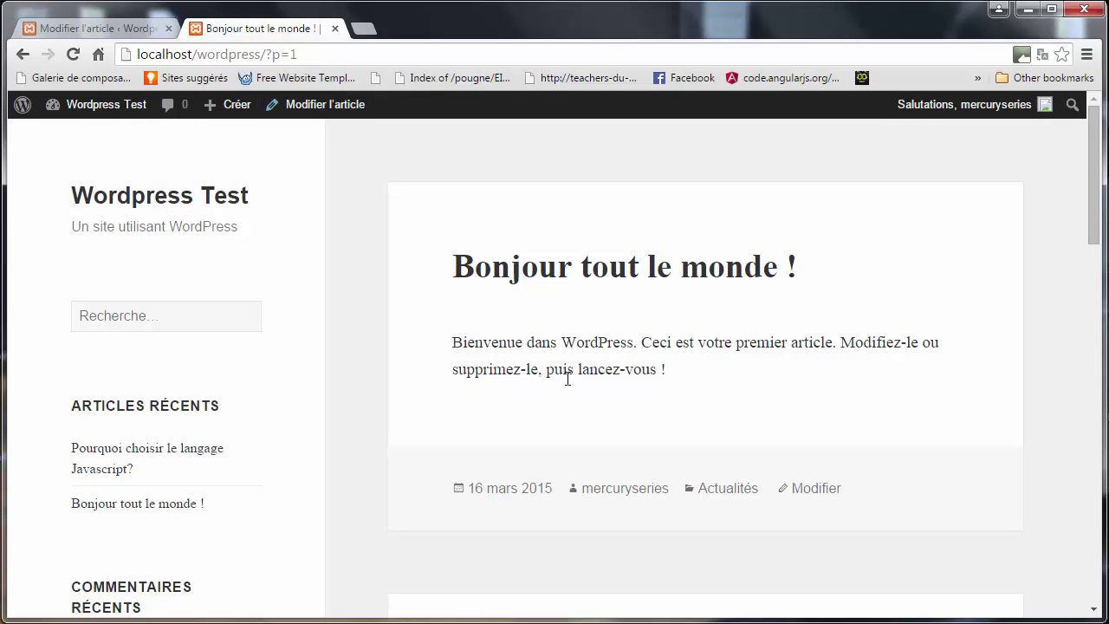
left_click_drag(597, 370, 475, 343)
left_click(106, 27)
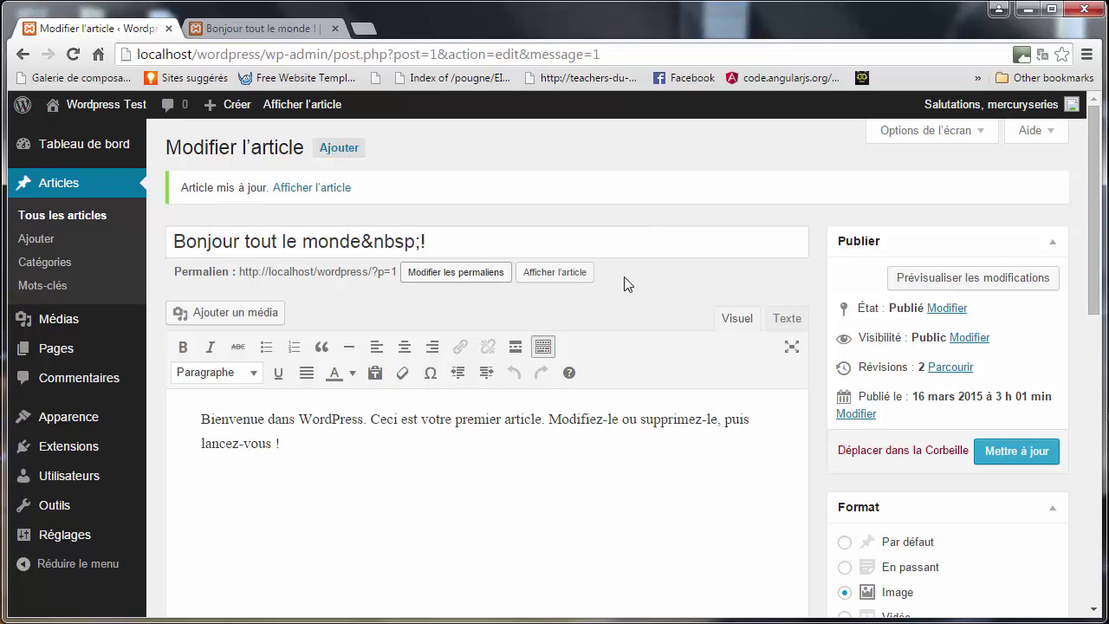
Step: Open the updated article's public page from the update notice in a new browser tab and switch to it
left_click(335, 191)
right_click(335, 191)
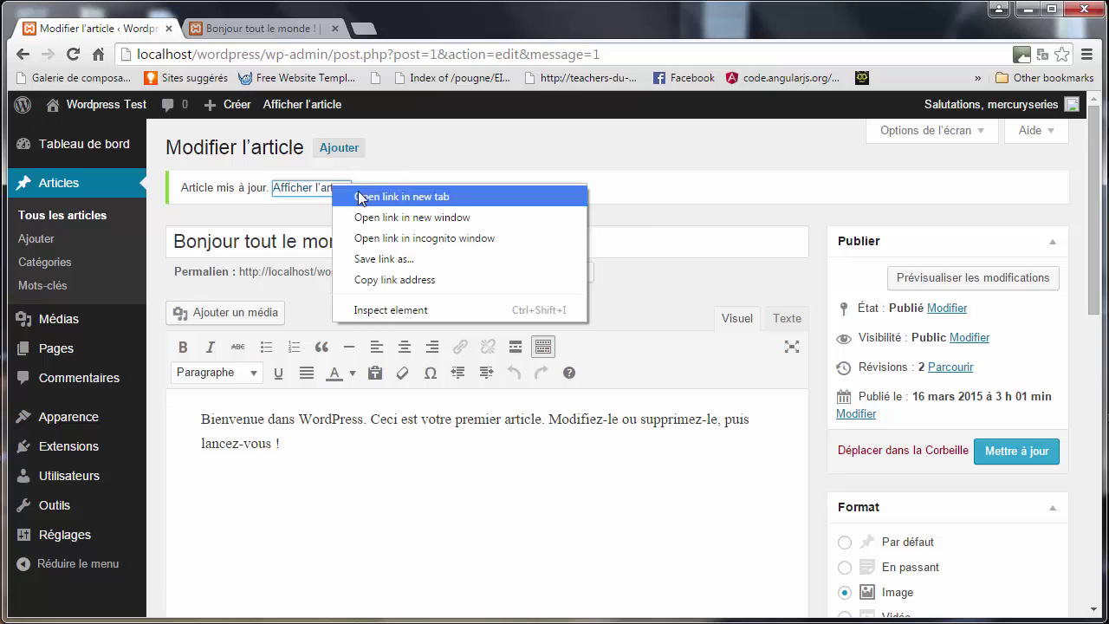
left_click(365, 193)
left_click(265, 28)
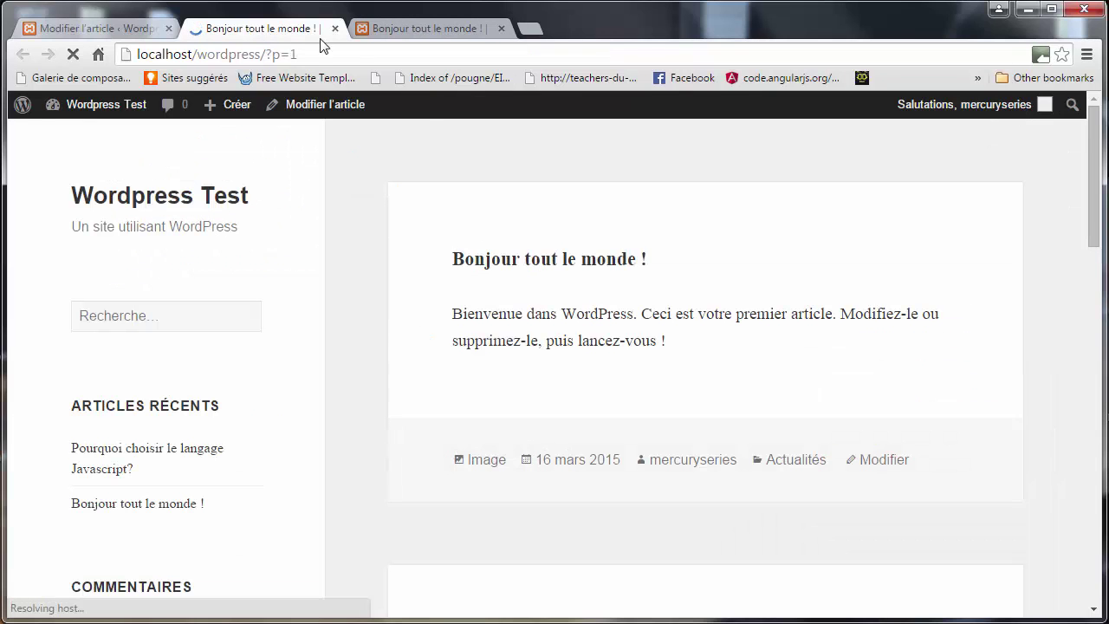
Step: Compare the article's title and metadata line between the default-format page and the Image-format page
left_click(394, 28)
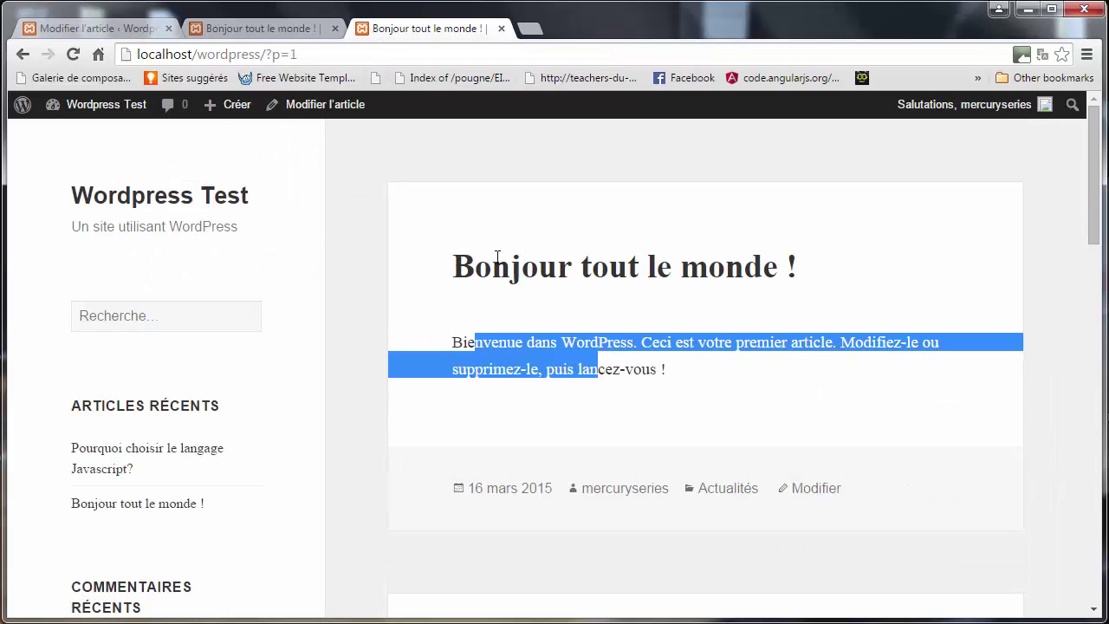
double_click(464, 264)
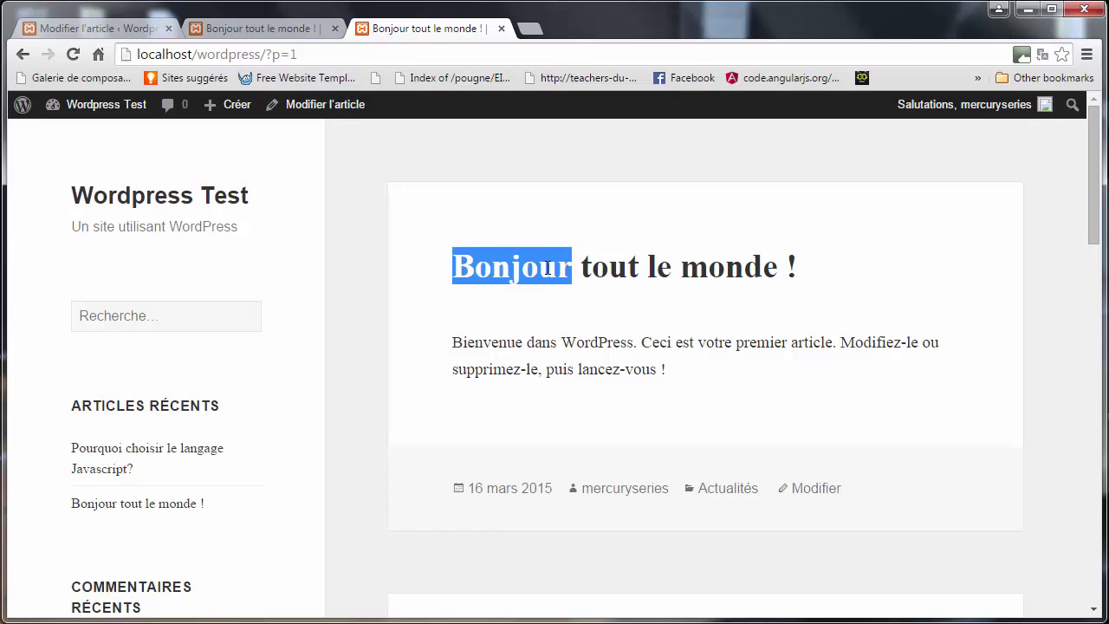
left_click(261, 22)
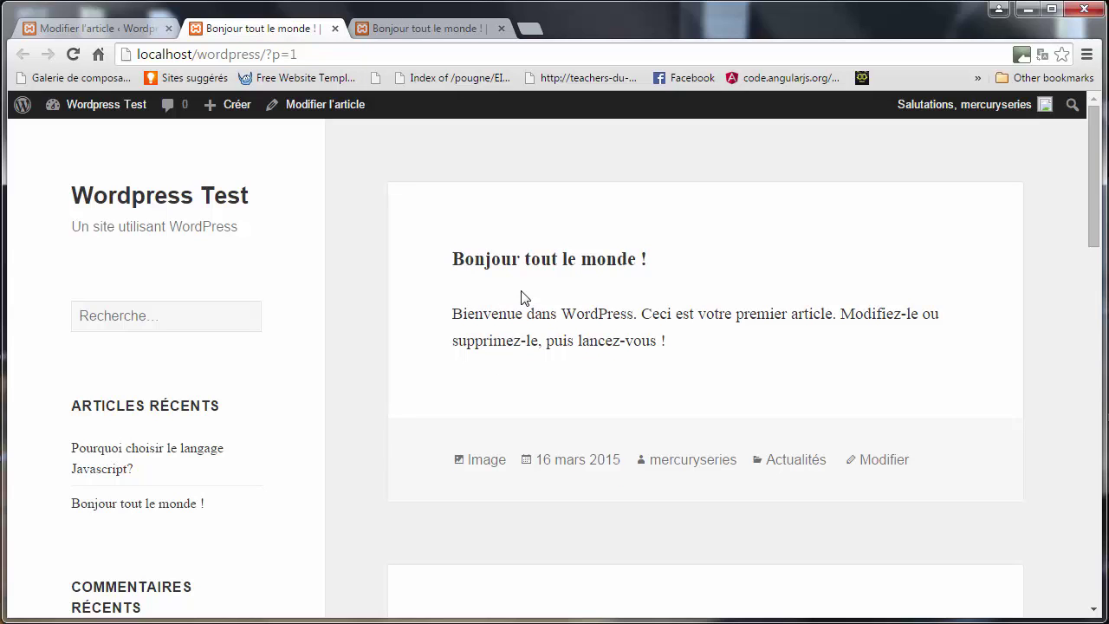
left_click_drag(441, 465, 485, 470)
left_click(513, 468)
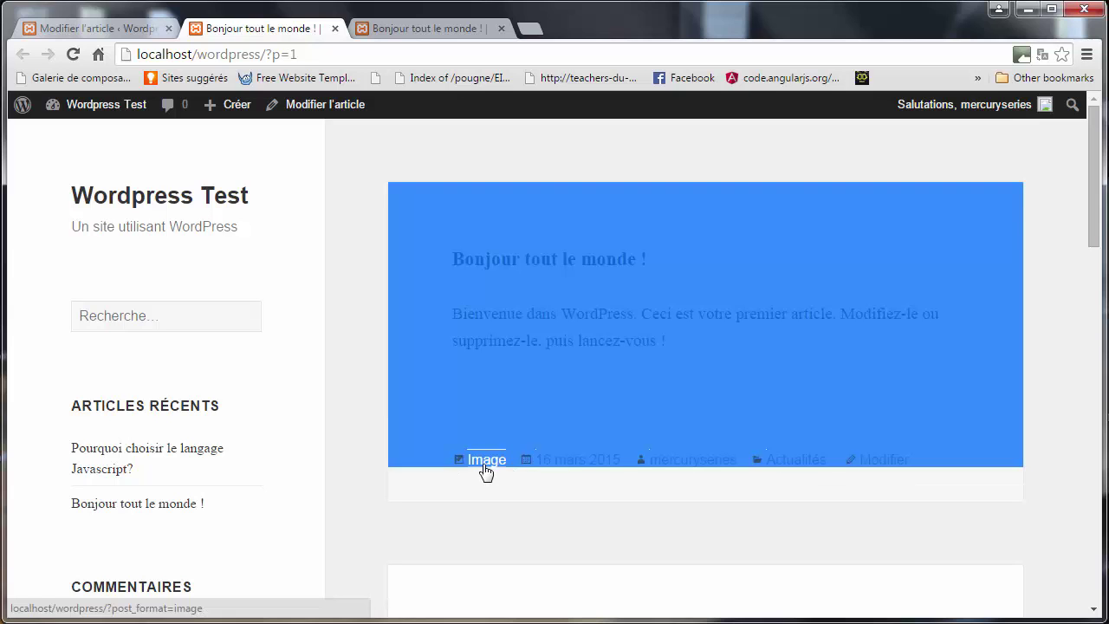
left_click(505, 477)
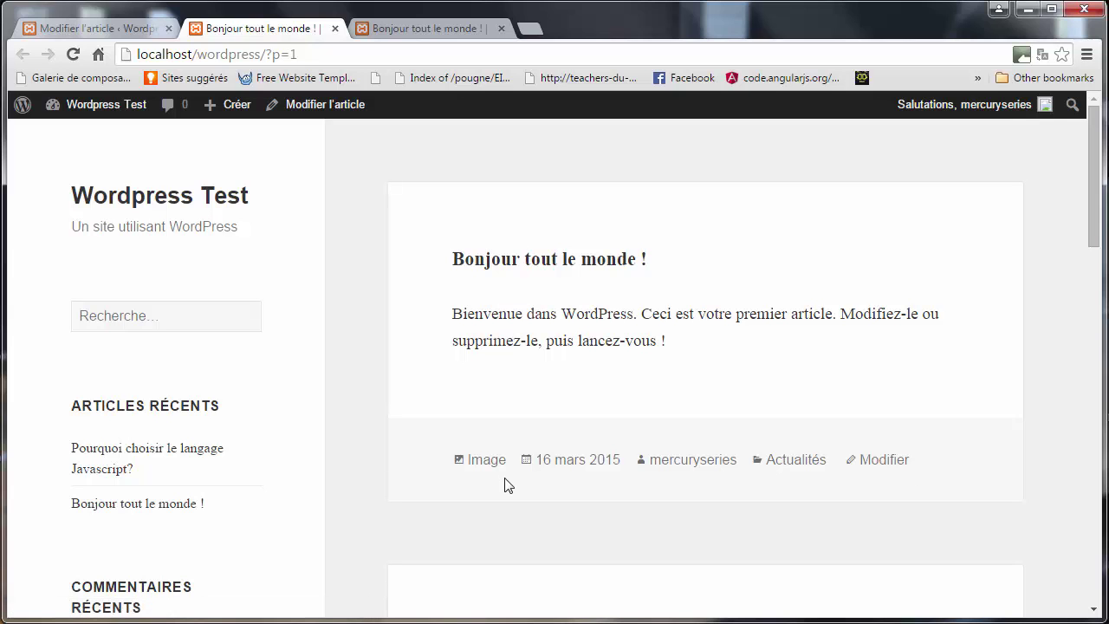
left_click(364, 26)
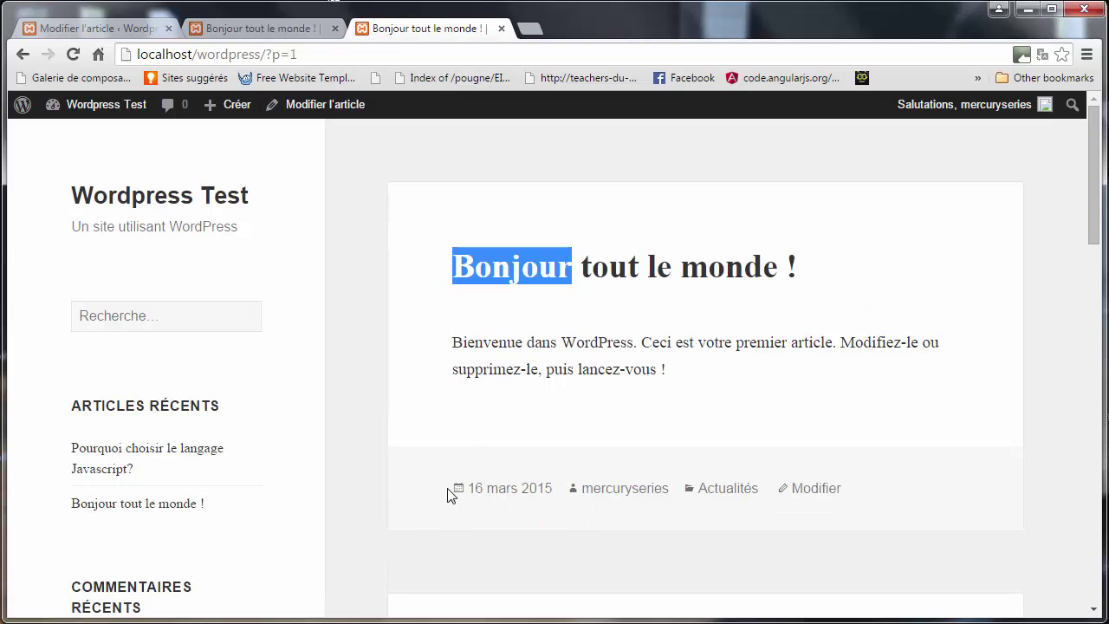
left_click(271, 31)
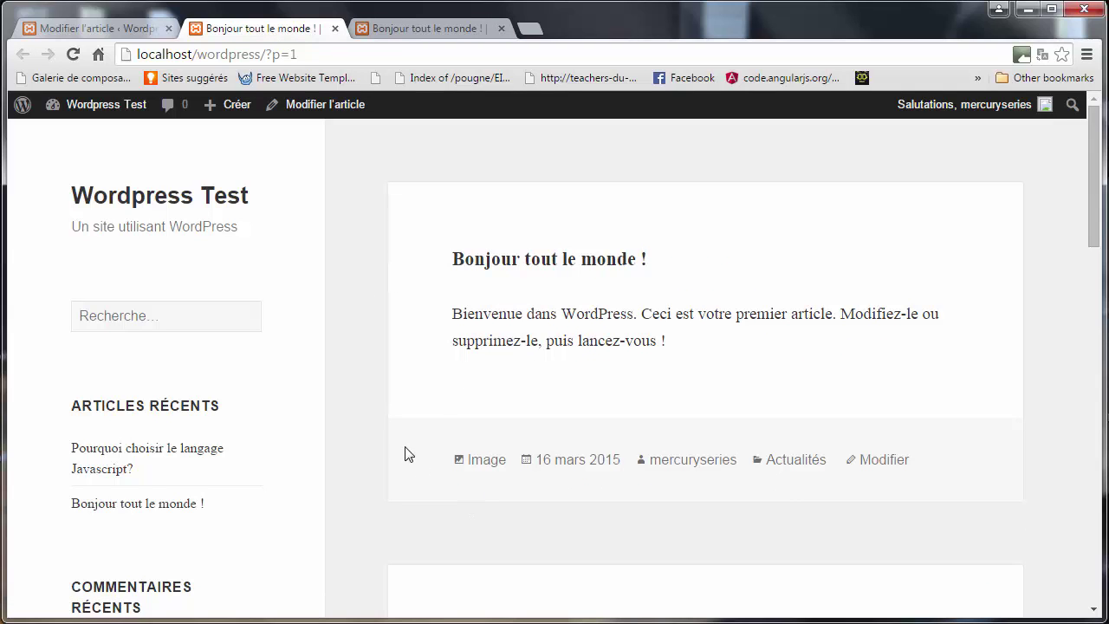
Step: View the archive of articles in the Image format and go back to the article
left_click(486, 460)
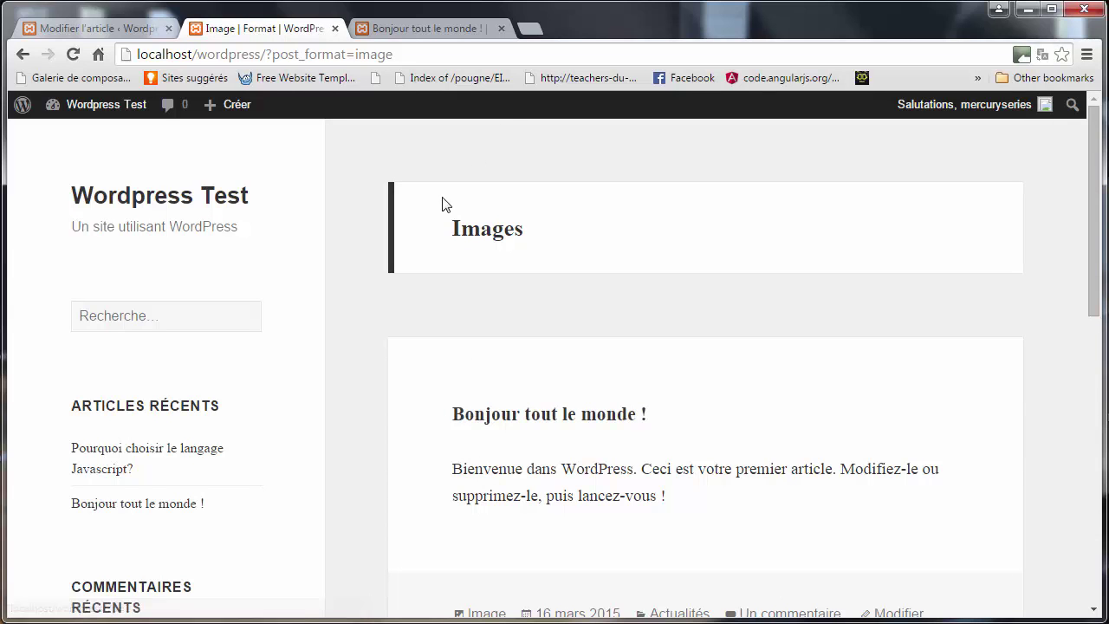
left_click_drag(1093, 210, 1091, 242)
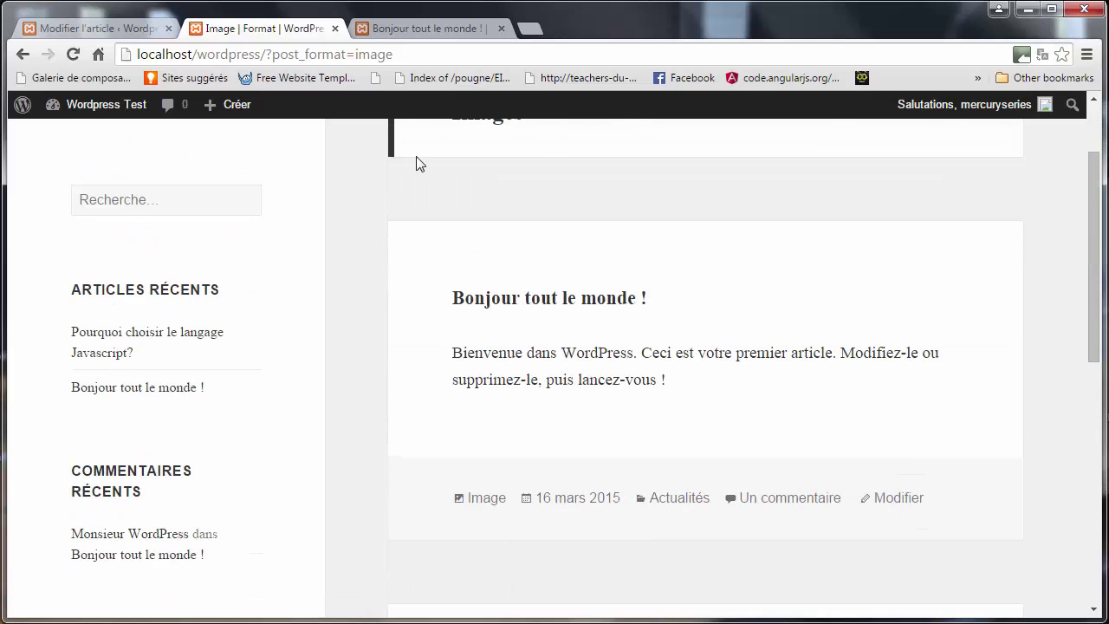
left_click(23, 55)
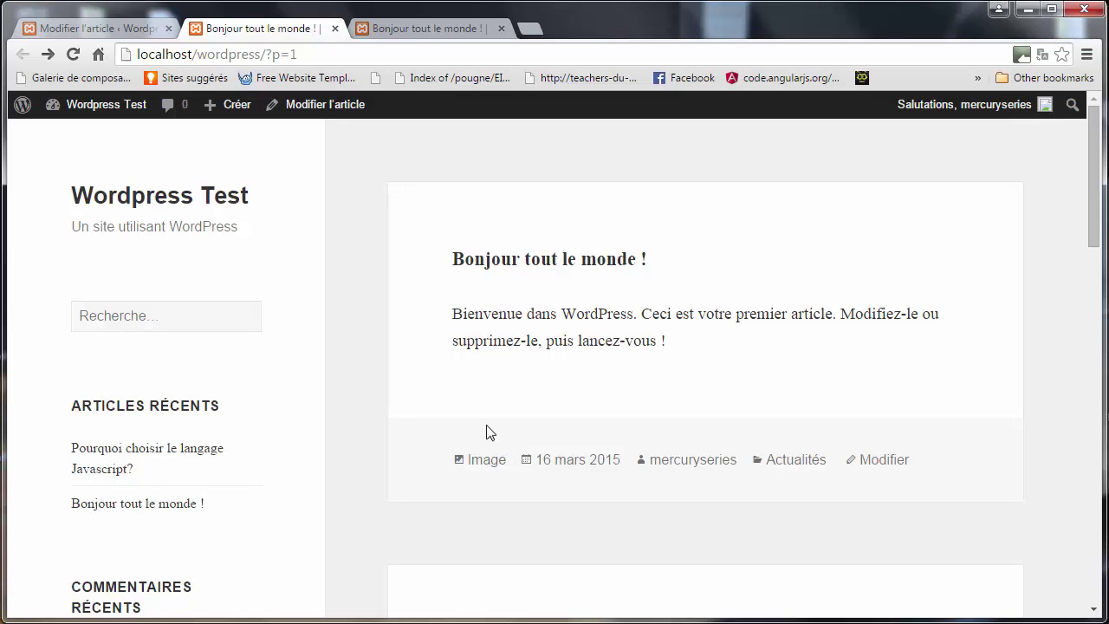
Step: Return to the article editor and review the choices in the Format box
left_click(136, 33)
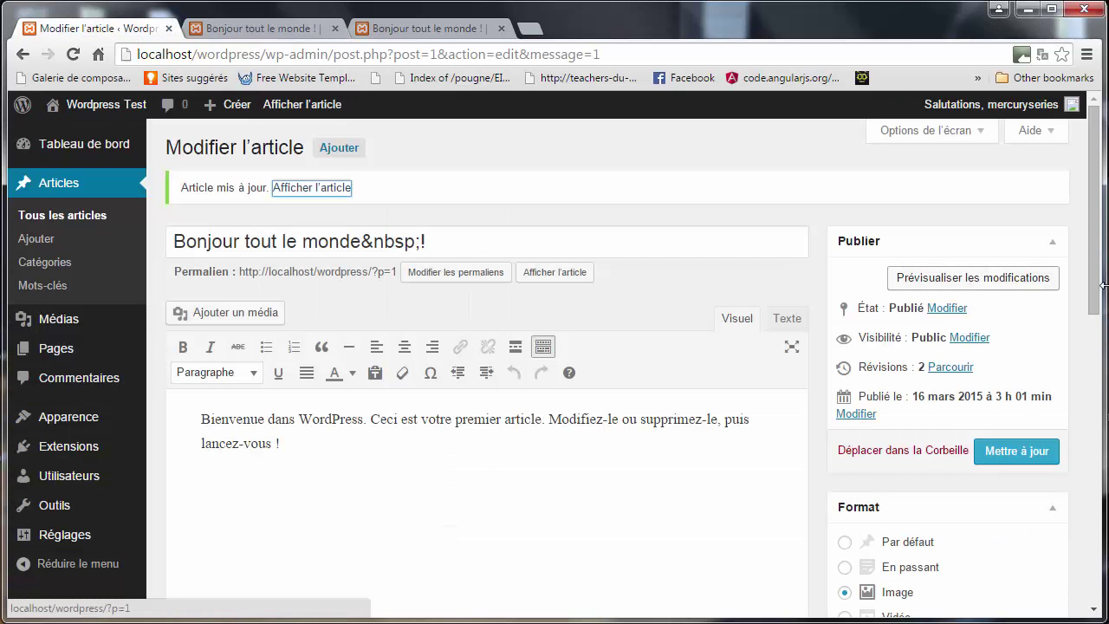
scroll(1096, 305, "down", 2)
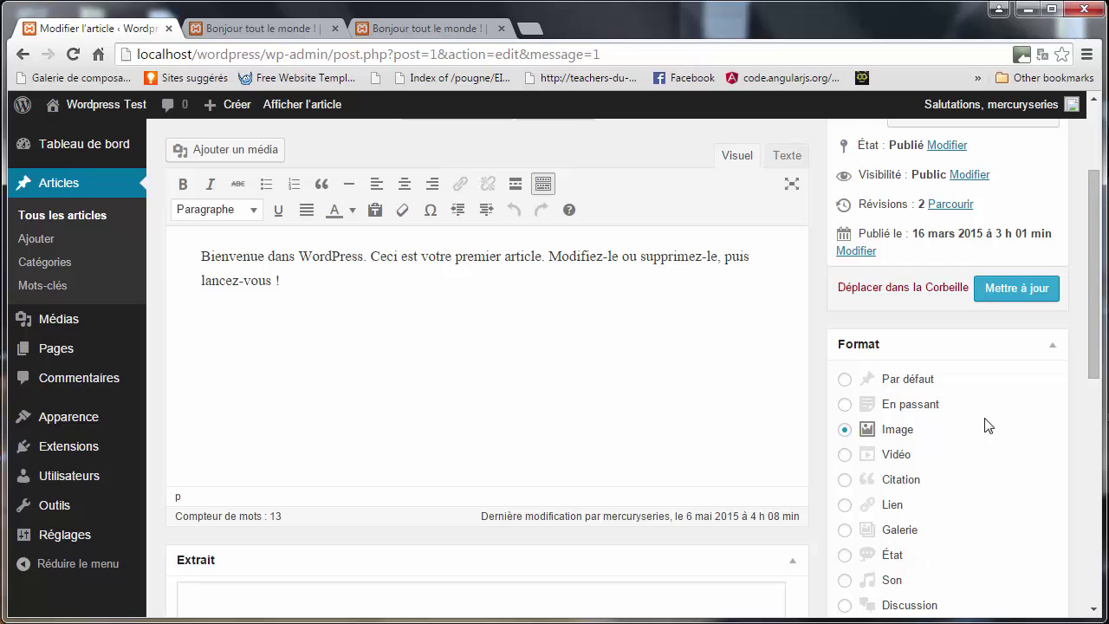
left_click_drag(1094, 378, 1094, 401)
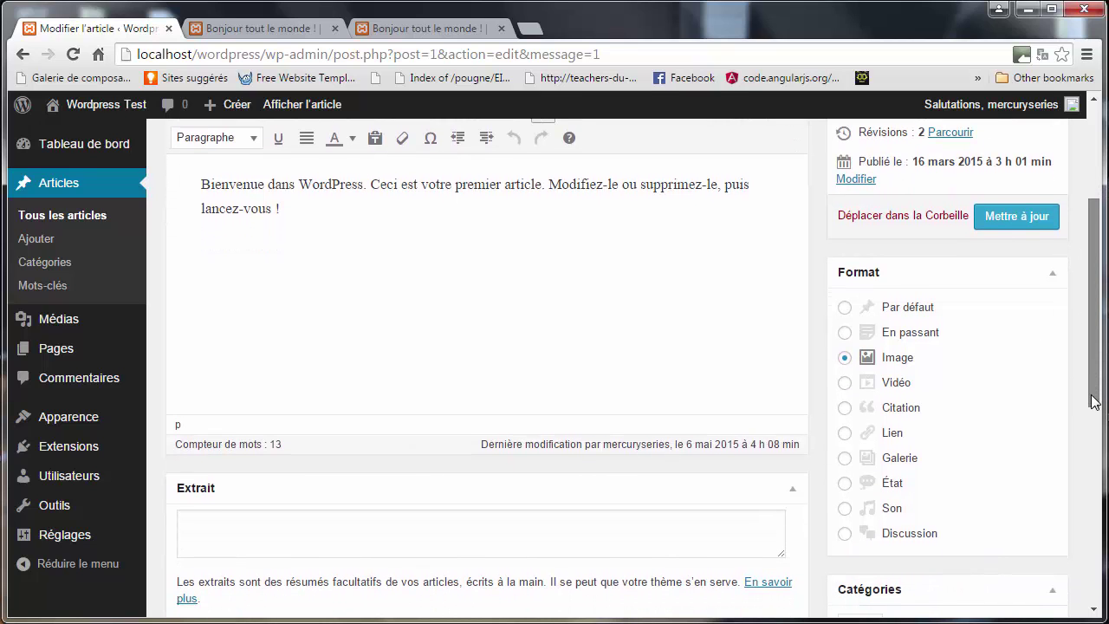